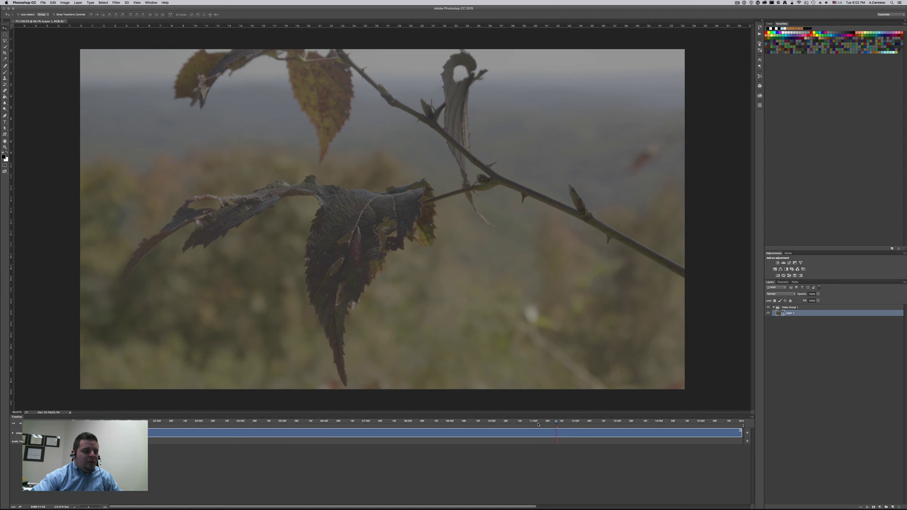
Collapse Video Group 1 in the Layers panel and select it.
{"action": "left_click", "coordinate": [774, 308]}
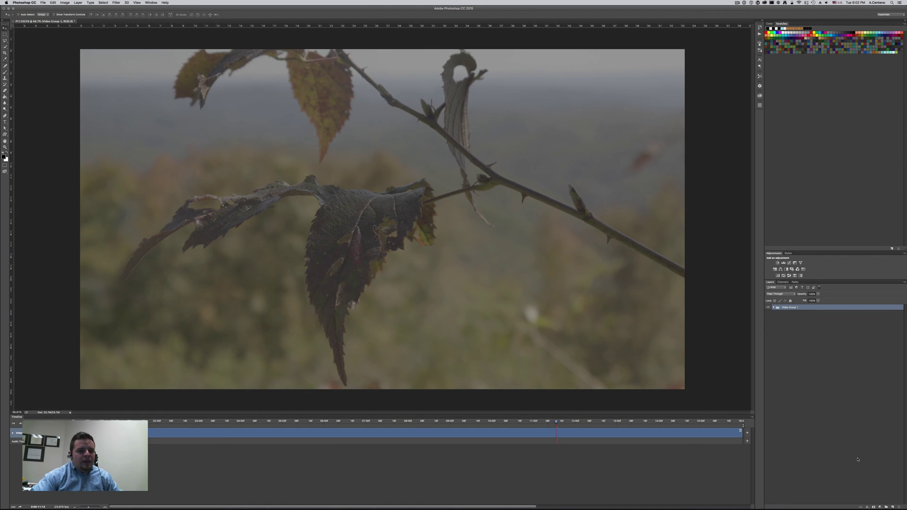
Add a Levels layer with black input 10, white point lowered and midtones nudged darker.
{"action": "left_click", "coordinate": [880, 507]}
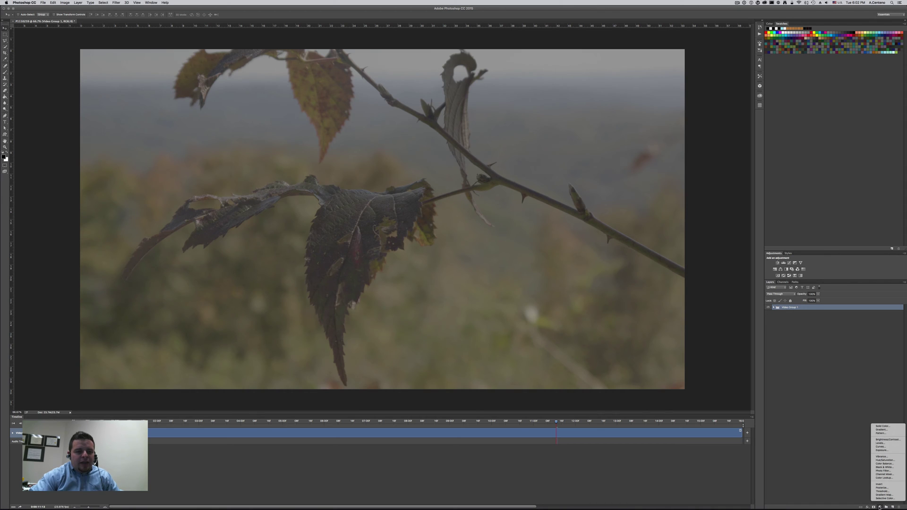
{"action": "left_click", "coordinate": [887, 444]}
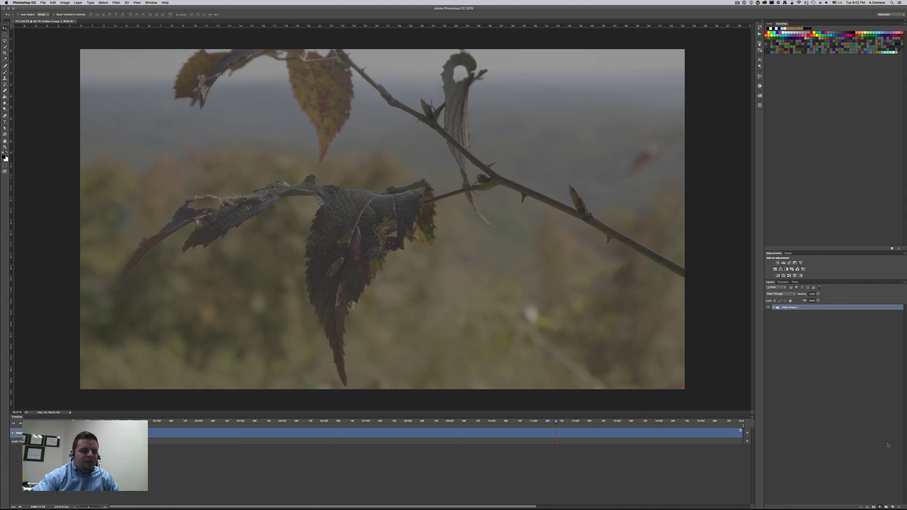
{"action": "left_click_drag", "start_coordinate": [732, 62], "coordinate": [449, 174]}
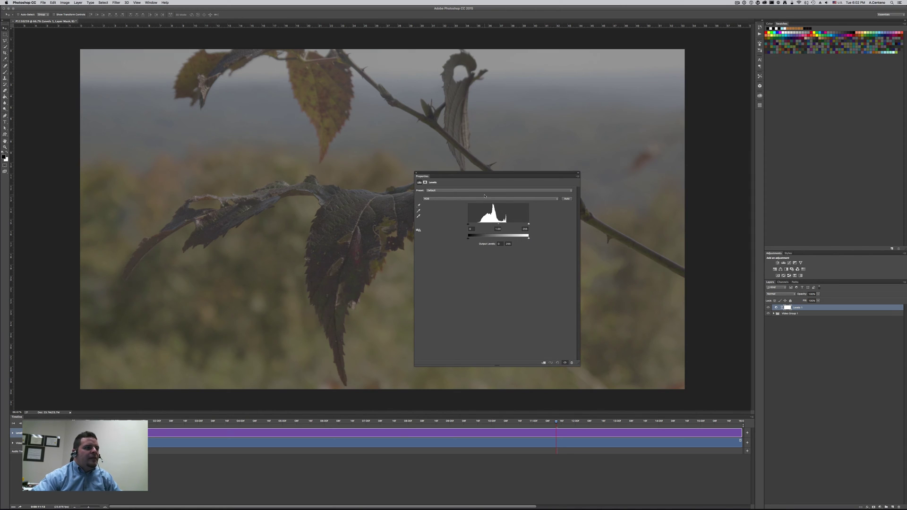
{"action": "left_click", "coordinate": [470, 229]}
{"action": "type", "text": "10"}
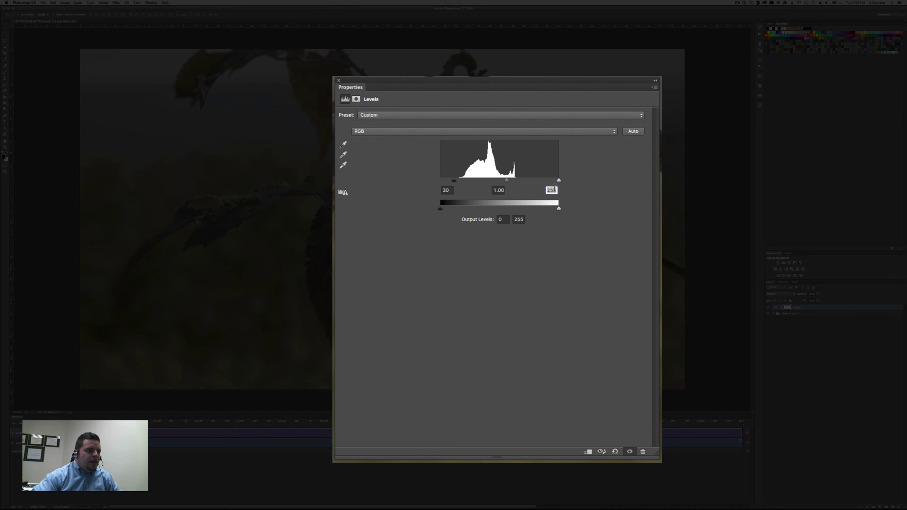
{"action": "left_click_drag", "start_coordinate": [559, 181], "coordinate": [519, 184]}
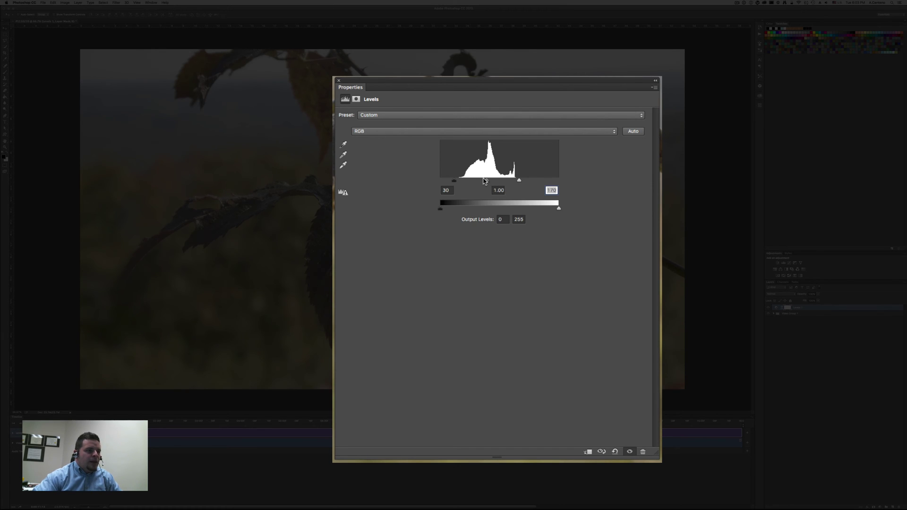
{"action": "left_click_drag", "start_coordinate": [486, 181], "coordinate": [493, 182]}
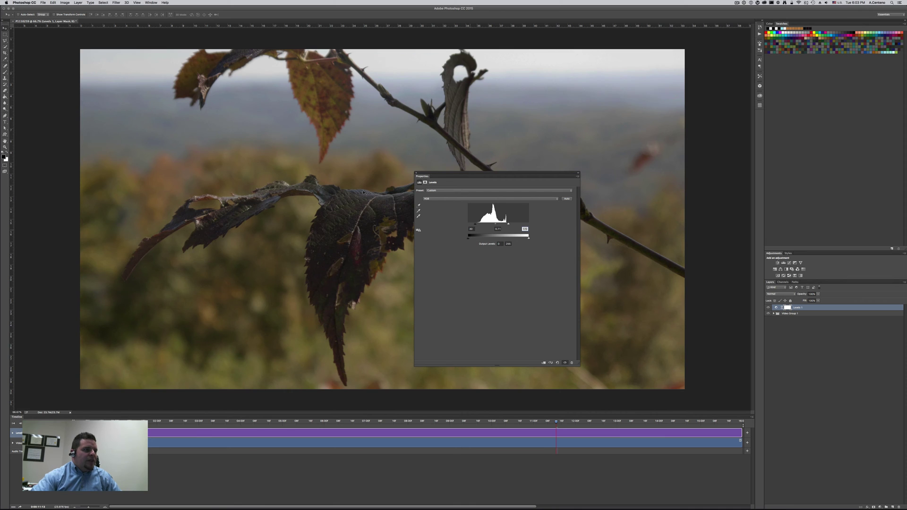
{"action": "left_click", "coordinate": [416, 174]}
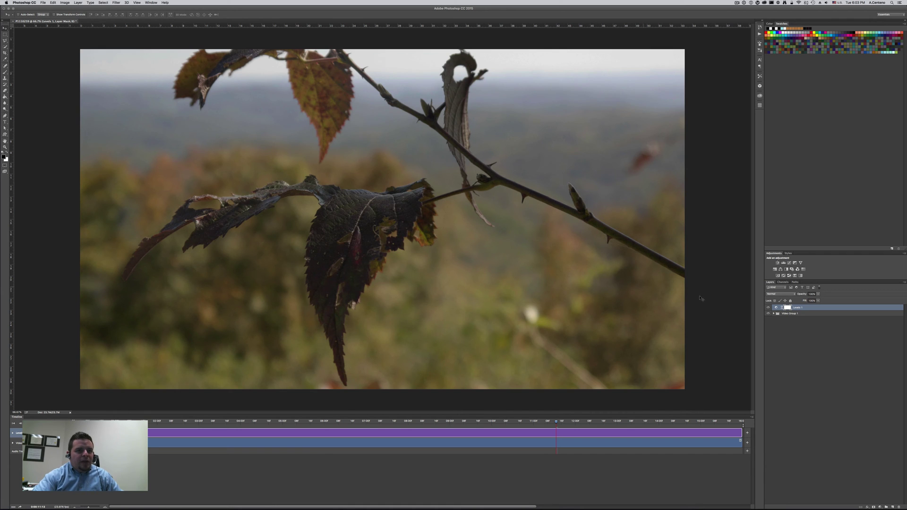
Add a Vibrance layer with the Saturation and Vibrance sliders raised.
{"action": "left_click", "coordinate": [880, 507]}
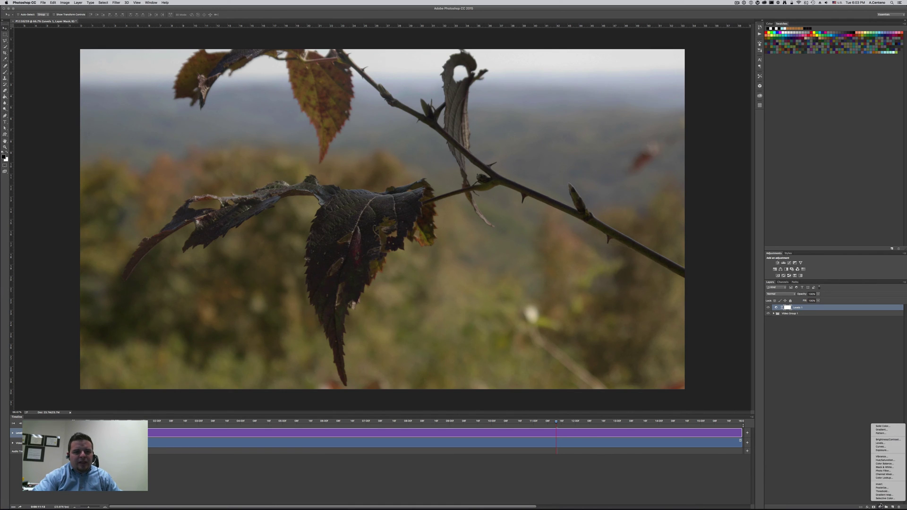
{"action": "left_click", "coordinate": [882, 456]}
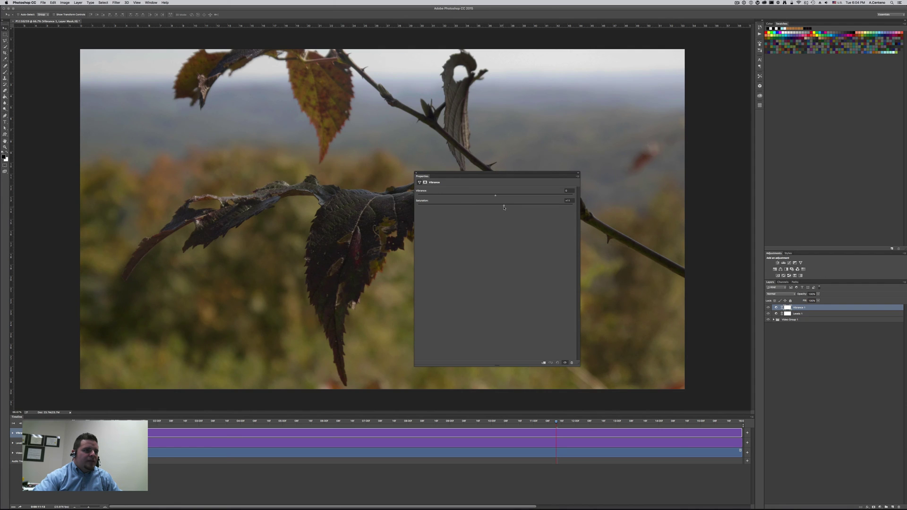
{"action": "left_click_drag", "start_coordinate": [503, 207], "coordinate": [506, 207]}
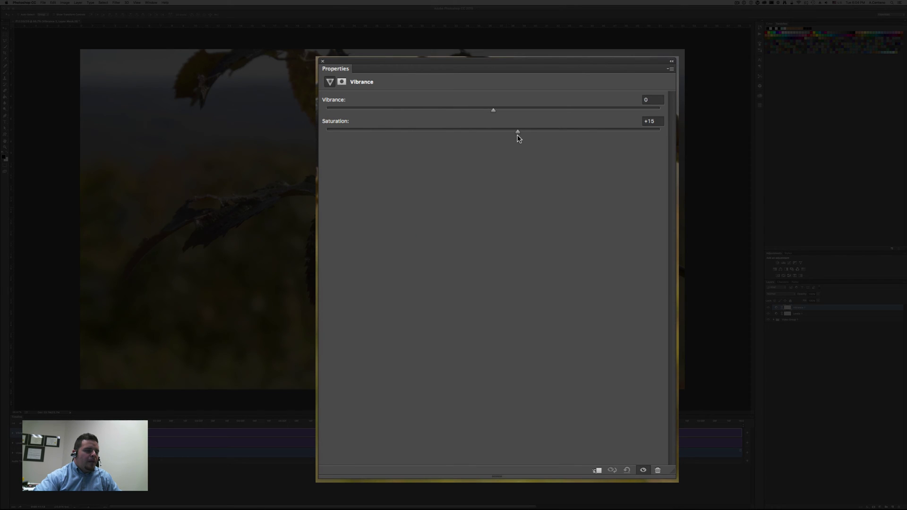
{"action": "left_click_drag", "start_coordinate": [494, 110], "coordinate": [543, 112]}
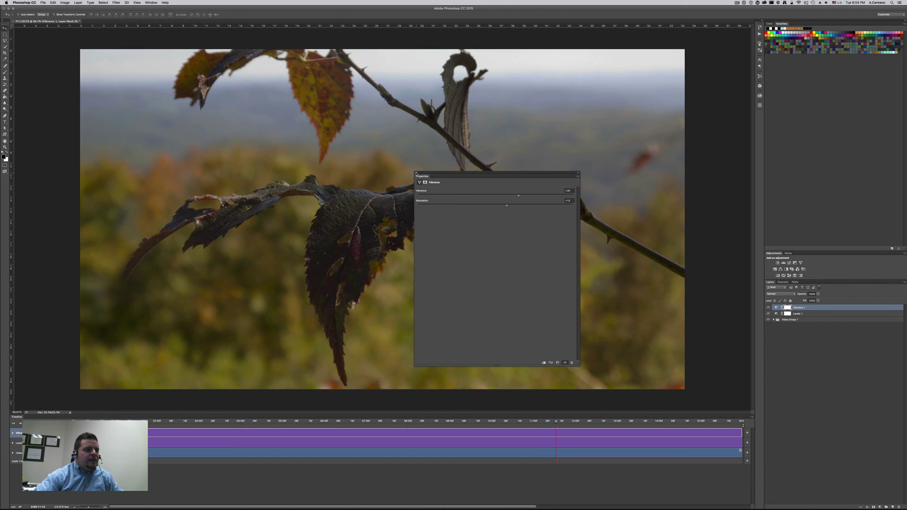
{"action": "left_click", "coordinate": [417, 173]}
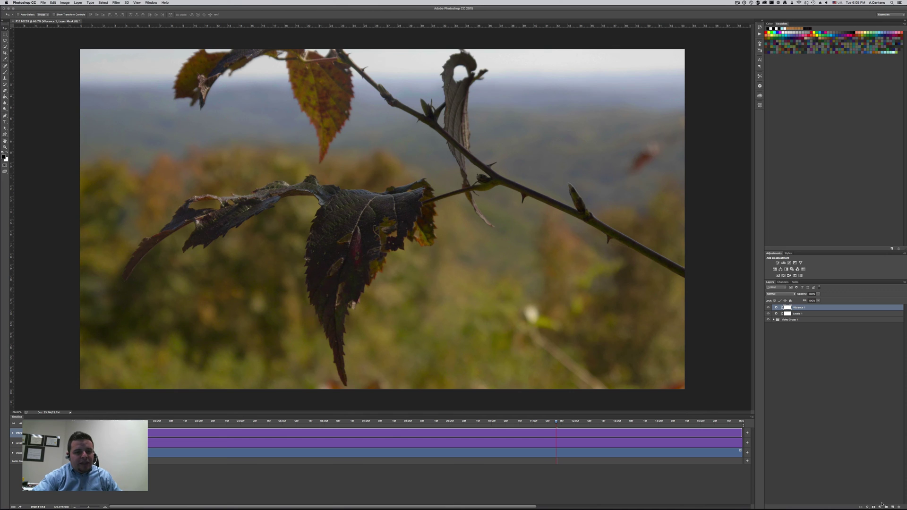
Add a Color Lookup layer using the Kodak 5218 Kodak 2383 (by Adobe).cube 3DLUT.
{"action": "left_click", "coordinate": [880, 507]}
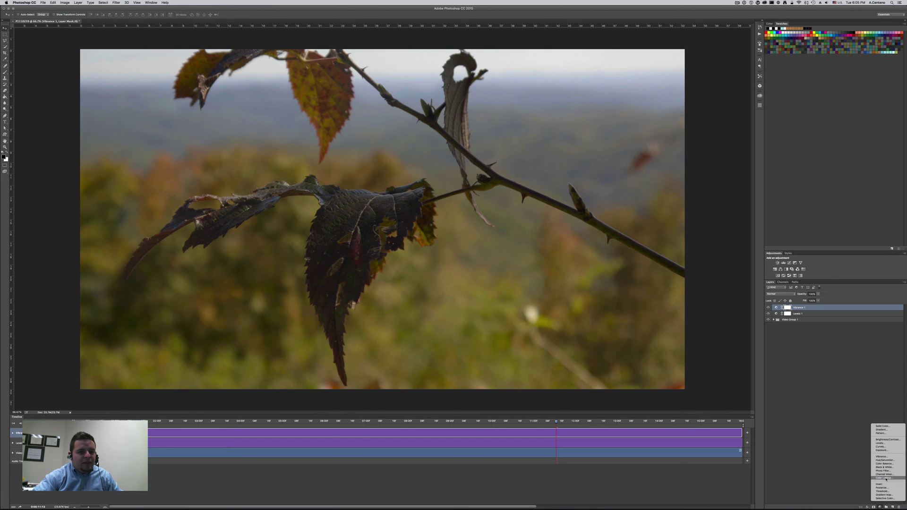
{"action": "left_click", "coordinate": [882, 478]}
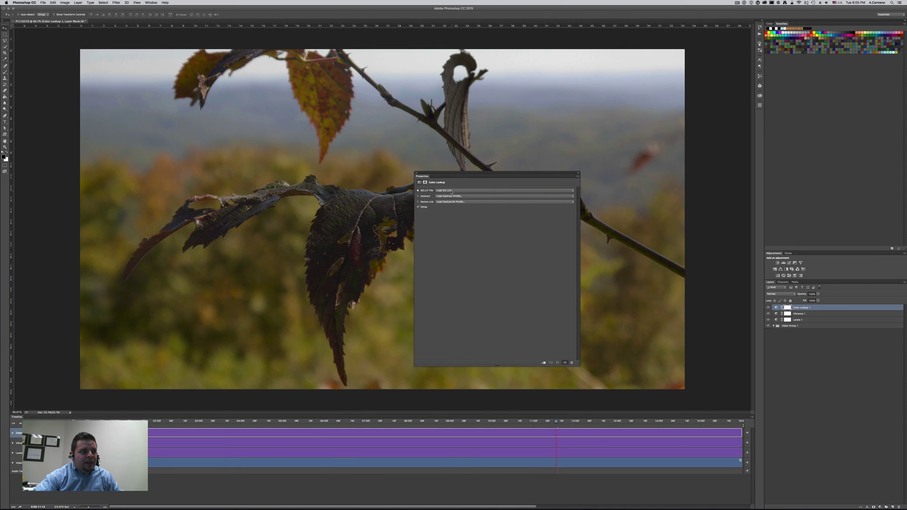
{"action": "left_click", "coordinate": [451, 191]}
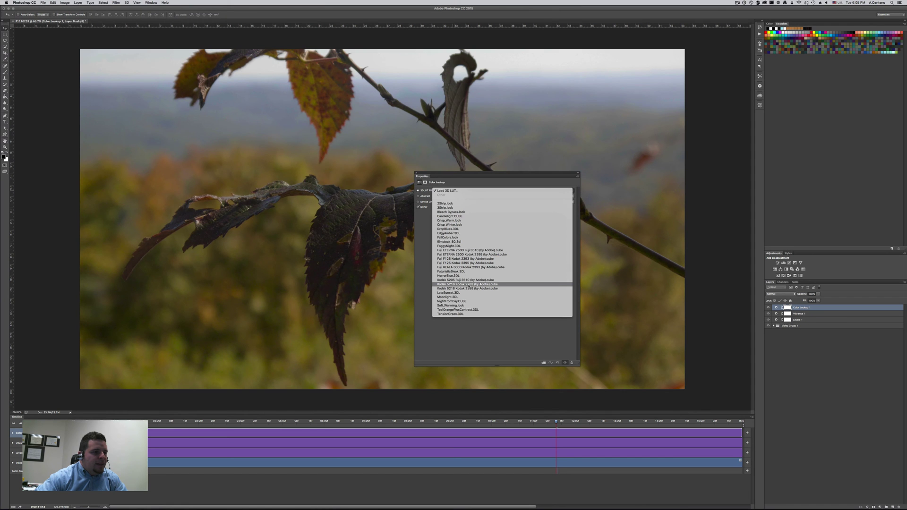
{"action": "left_click", "coordinate": [468, 284]}
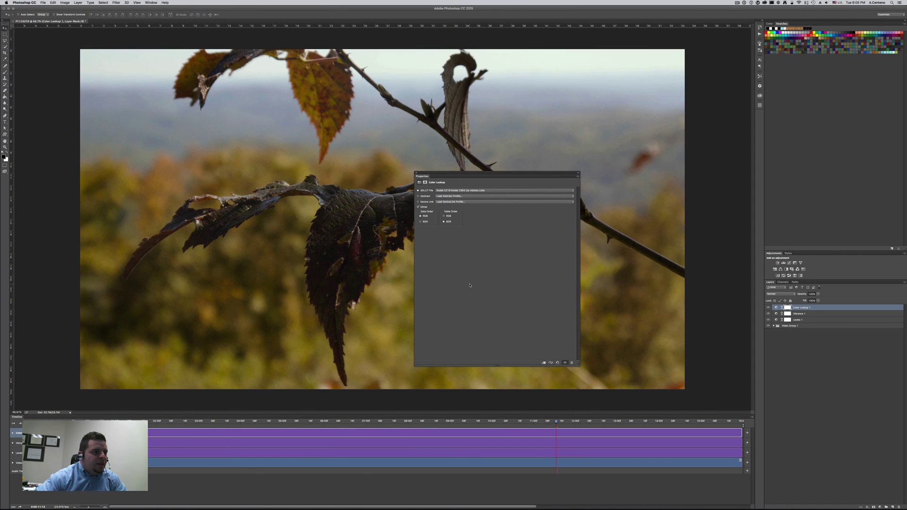
{"action": "left_click", "coordinate": [416, 173]}
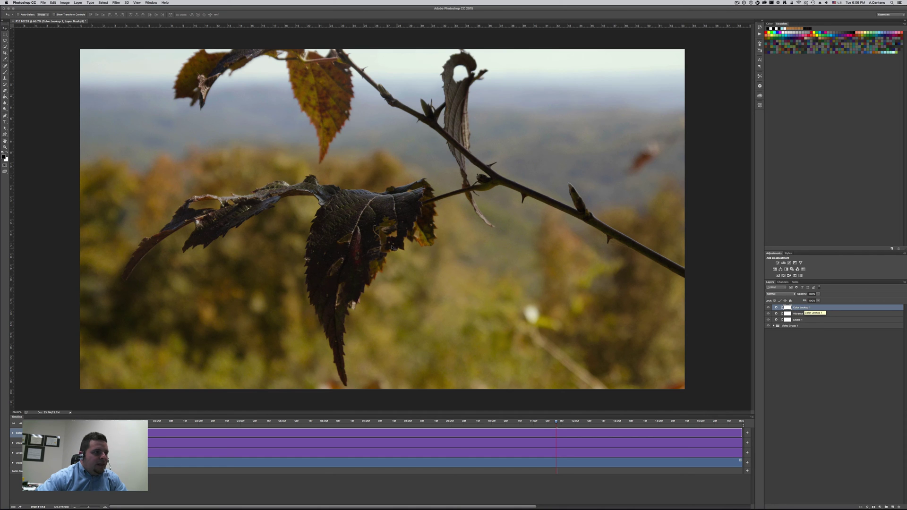
Compare the clip with grading off and on, try exporting lookup tables, then expand Video Group 1.
{"action": "left_click", "coordinate": [768, 320]}
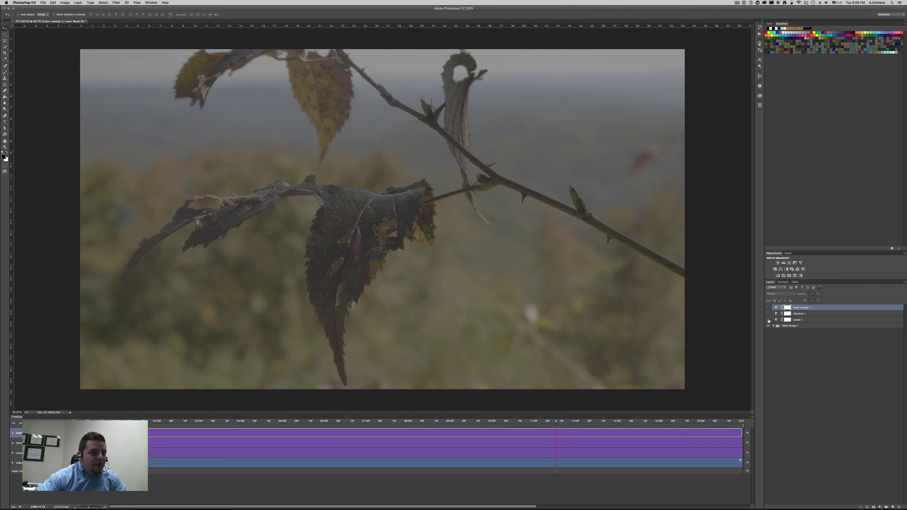
{"action": "left_click", "coordinate": [768, 307]}
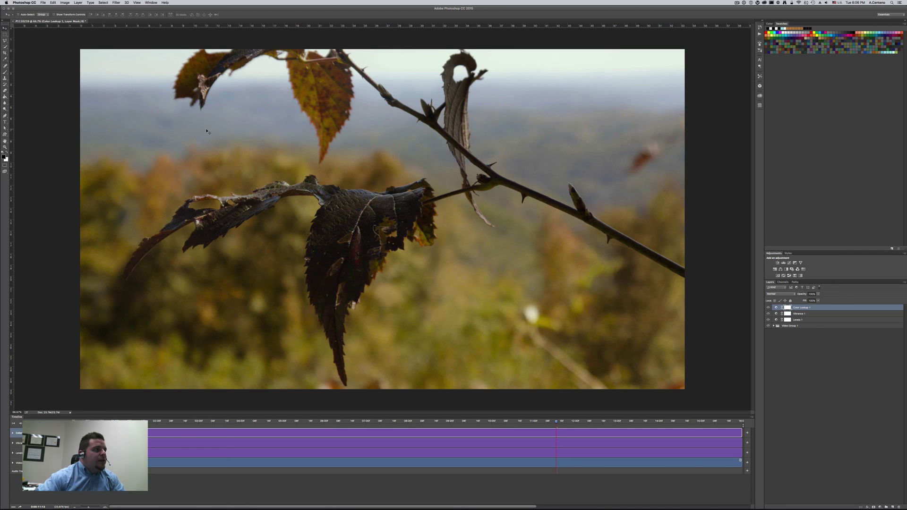
{"action": "left_click", "coordinate": [43, 3]}
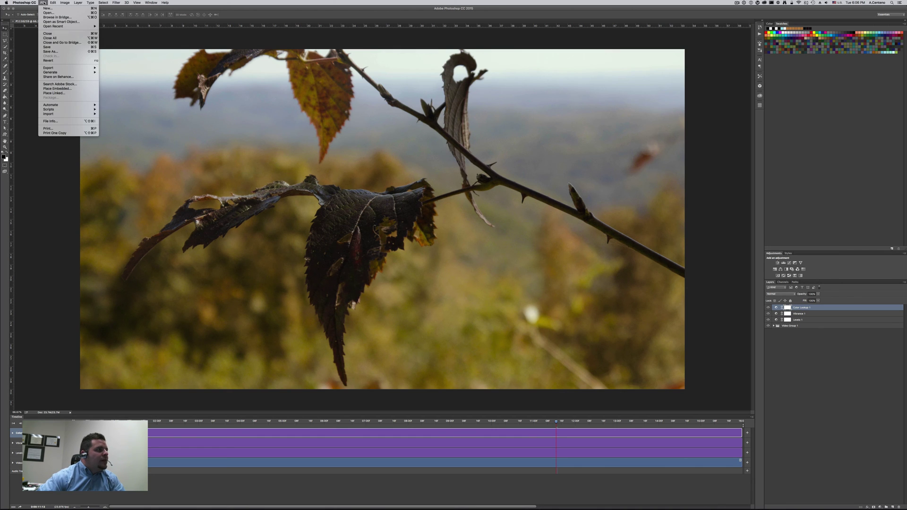
{"action": "mouse_move", "coordinate": [50, 69]}
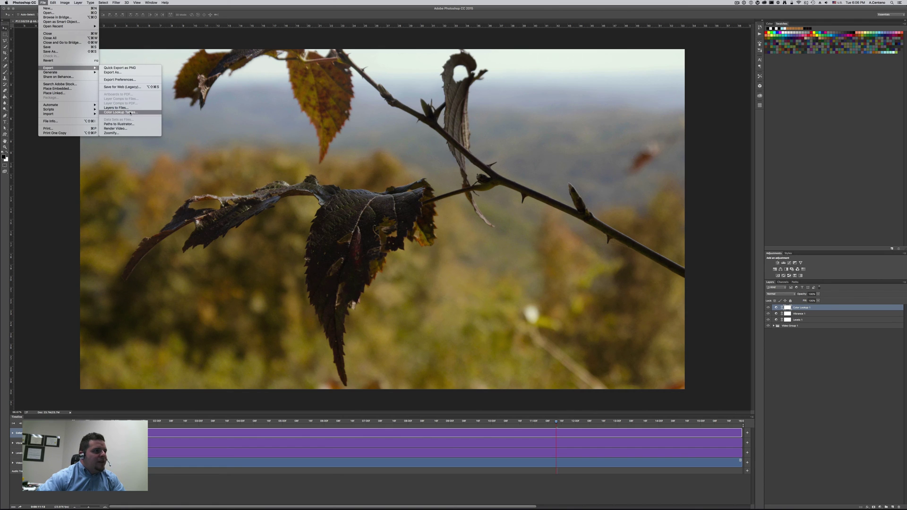
{"action": "left_click", "coordinate": [140, 113]}
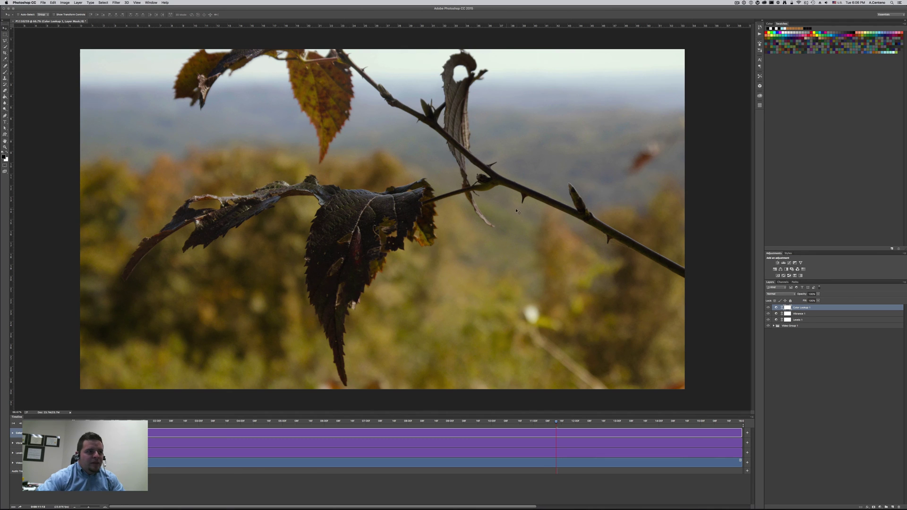
{"action": "left_click", "coordinate": [774, 326]}
Convert Layer 1 to a Background layer with Layer > New > Background from Layer.
{"action": "left_click", "coordinate": [800, 332]}
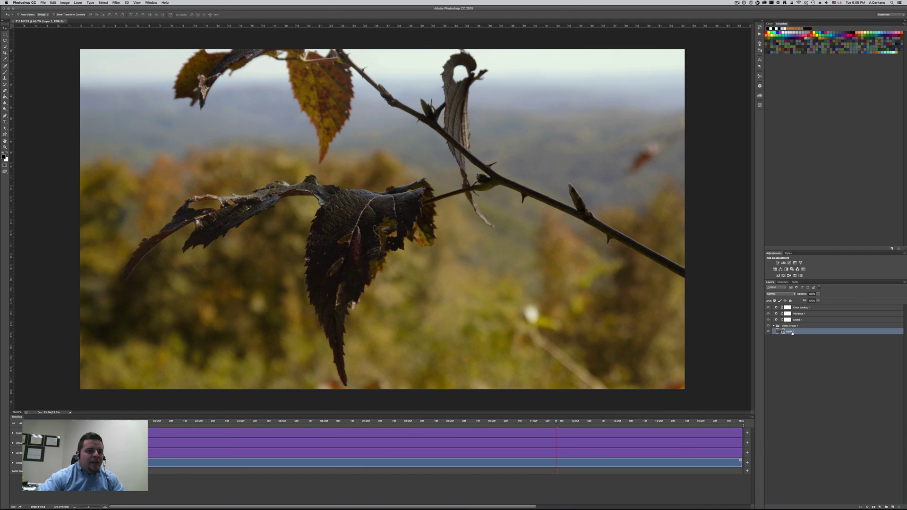
{"action": "left_click", "coordinate": [77, 3]}
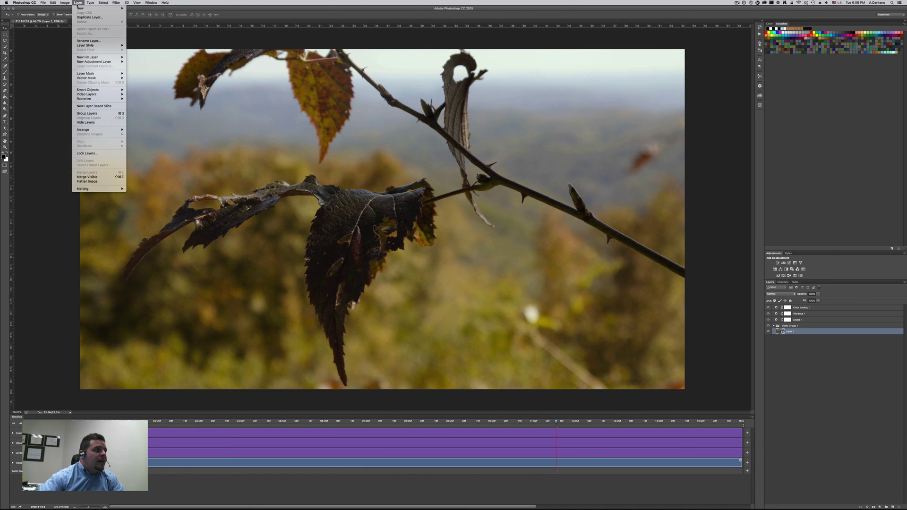
{"action": "mouse_move", "coordinate": [82, 8]}
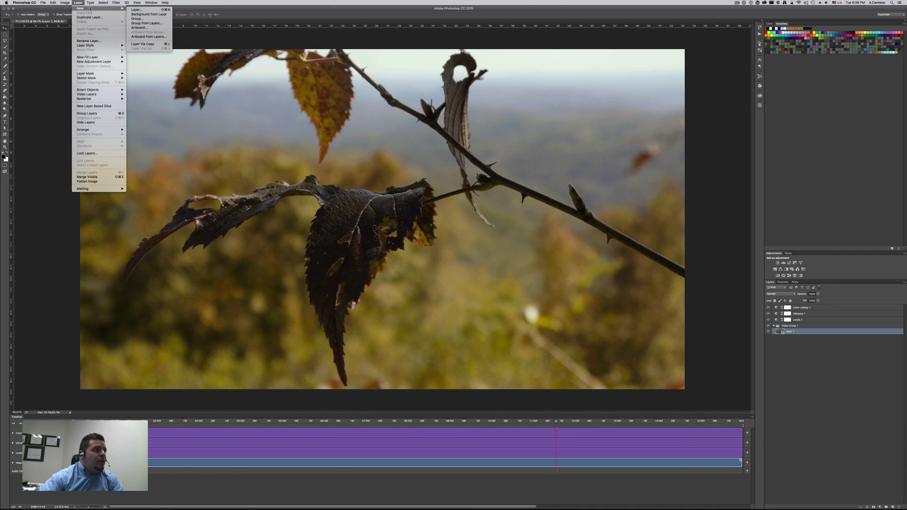
{"action": "left_click", "coordinate": [147, 14]}
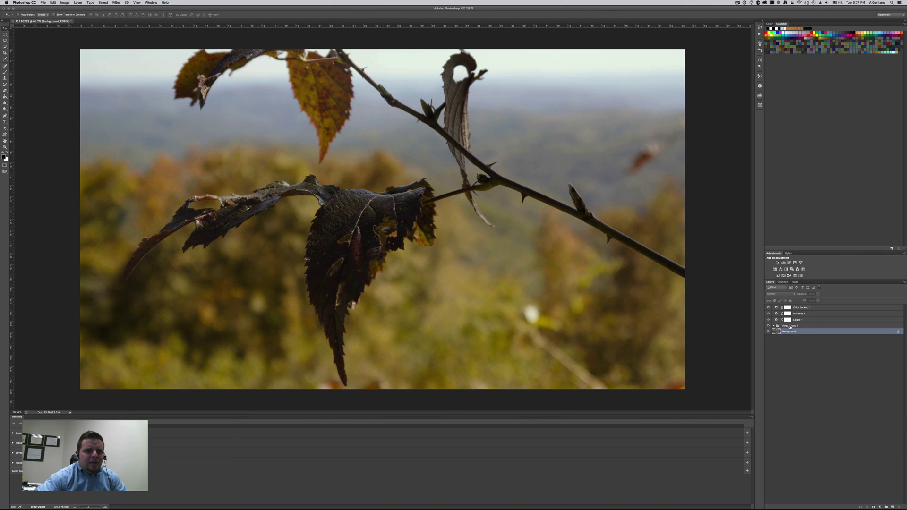
{"action": "left_click", "coordinate": [790, 326]}
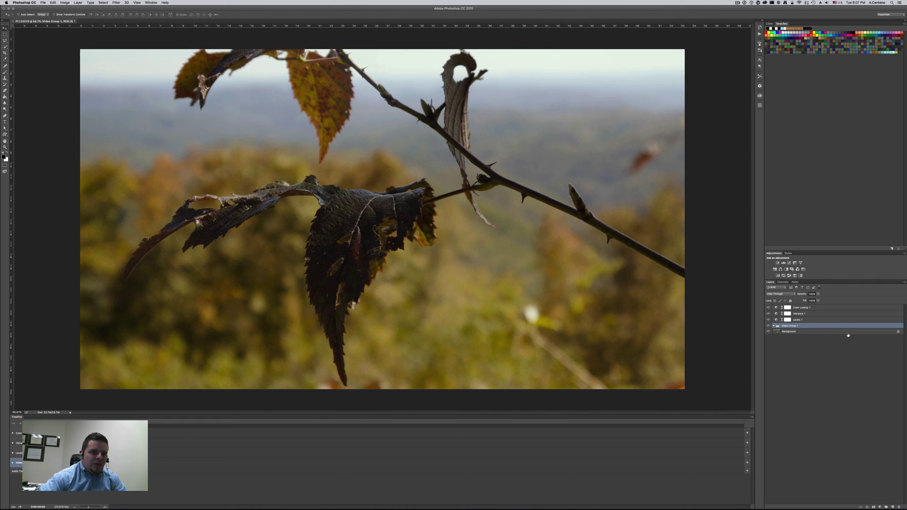
{"action": "left_click", "coordinate": [805, 332]}
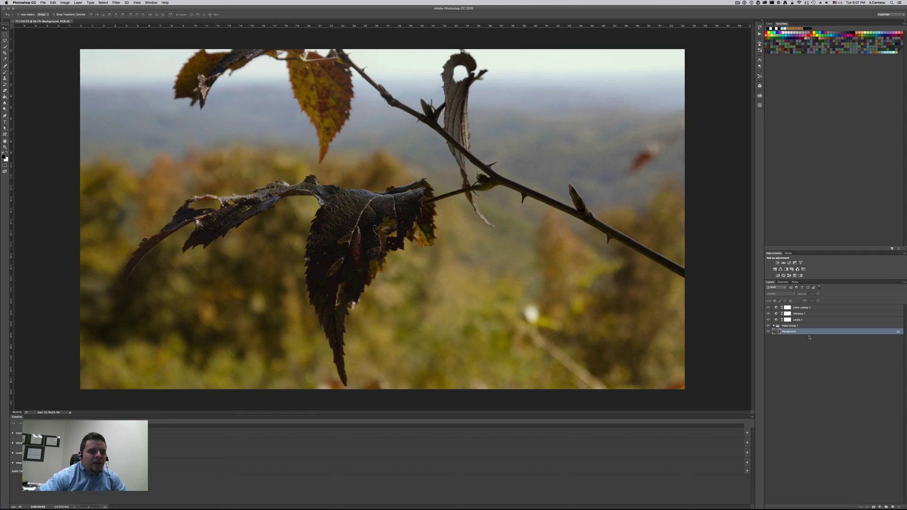
Open Export Color Lookup Tables and enter the description gh4-vlogl-to-rec709.
{"action": "left_click", "coordinate": [43, 2]}
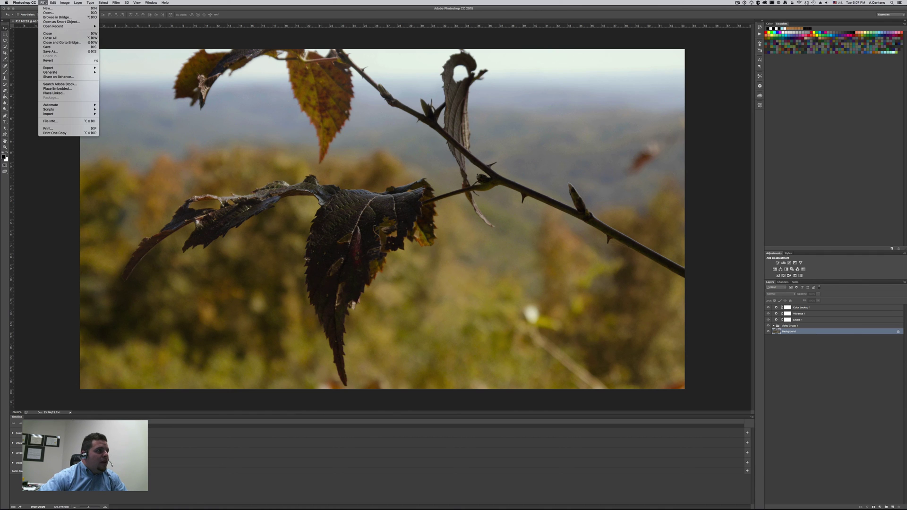
{"action": "mouse_move", "coordinate": [66, 68]}
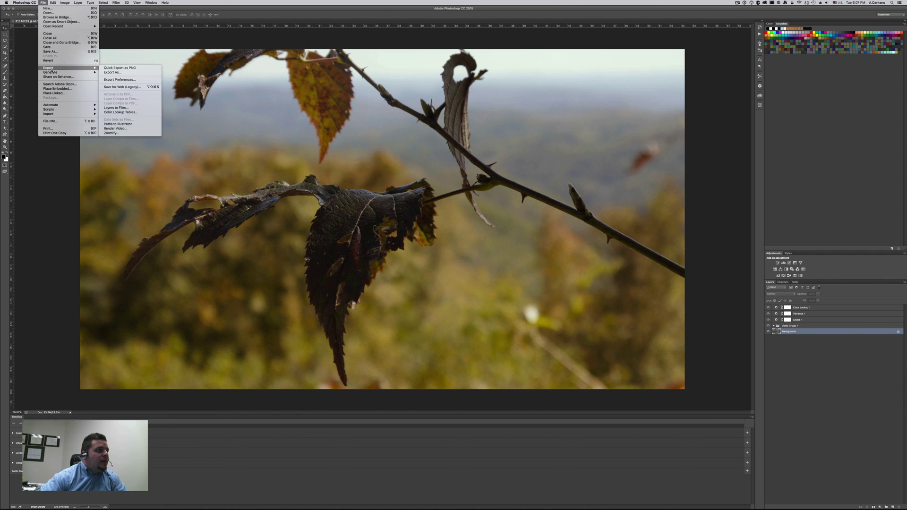
{"action": "left_click", "coordinate": [122, 112]}
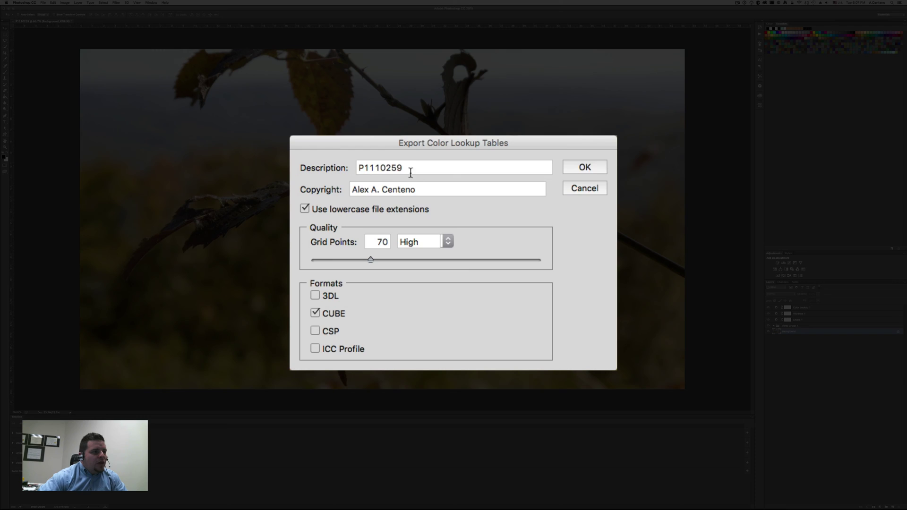
{"action": "left_click_drag", "start_coordinate": [437, 223], "coordinate": [406, 222]}
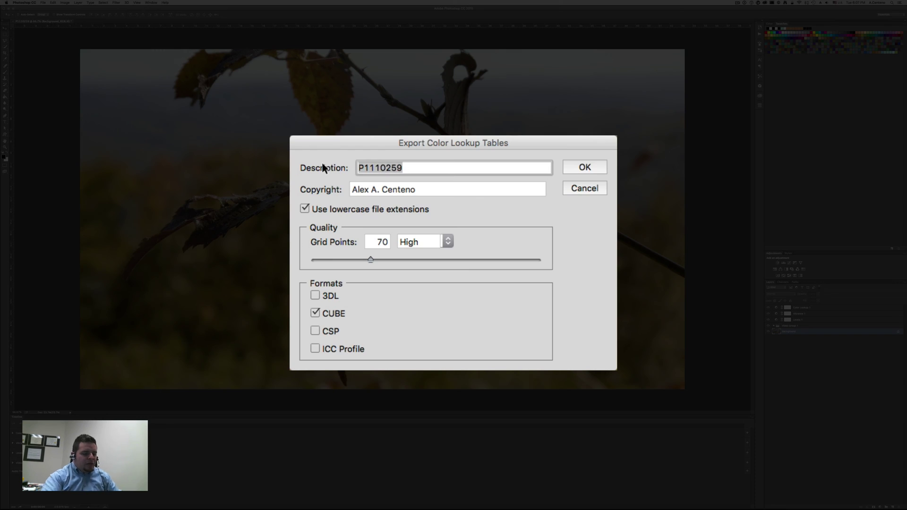
{"action": "type", "text": "gh4-"}
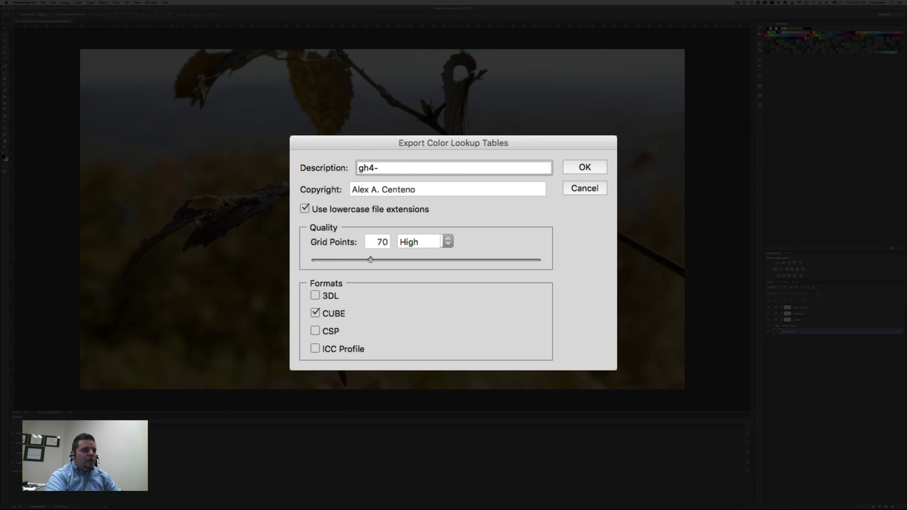
{"action": "type", "text": "to-rec"}
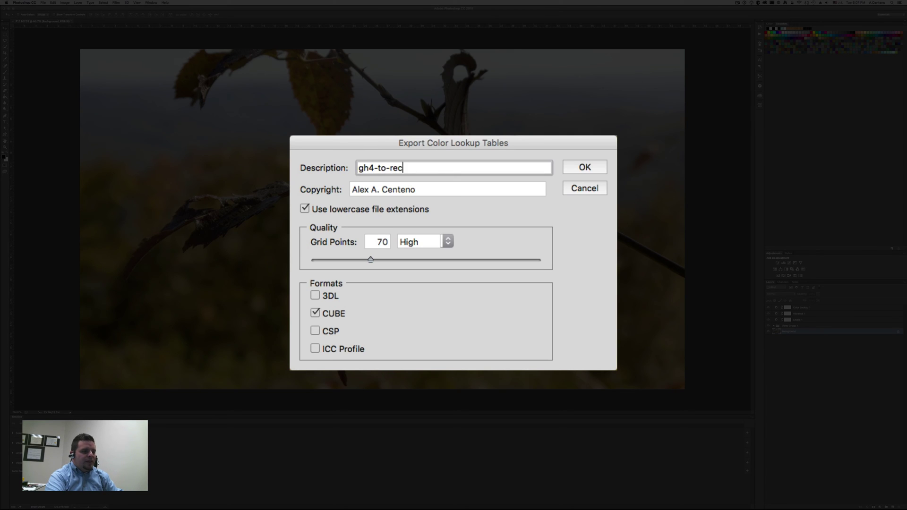
{"action": "type", "text": "709"}
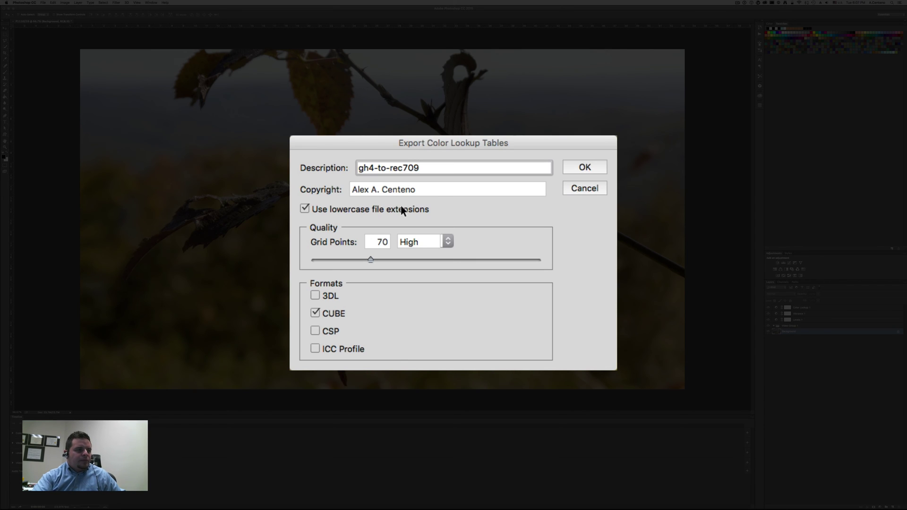
{"action": "key", "text": "Left"}
{"action": "key", "text": "Left"}
{"action": "key", "text": "Left"}
{"action": "key", "text": "Left"}
{"action": "key", "text": "Left"}
{"action": "key", "text": "Left"}
{"action": "key", "text": "Left"}
{"action": "key", "text": "Left"}
{"action": "key", "text": "Left"}
{"action": "key", "text": "Left"}
{"action": "type", "text": "-vlogl"}
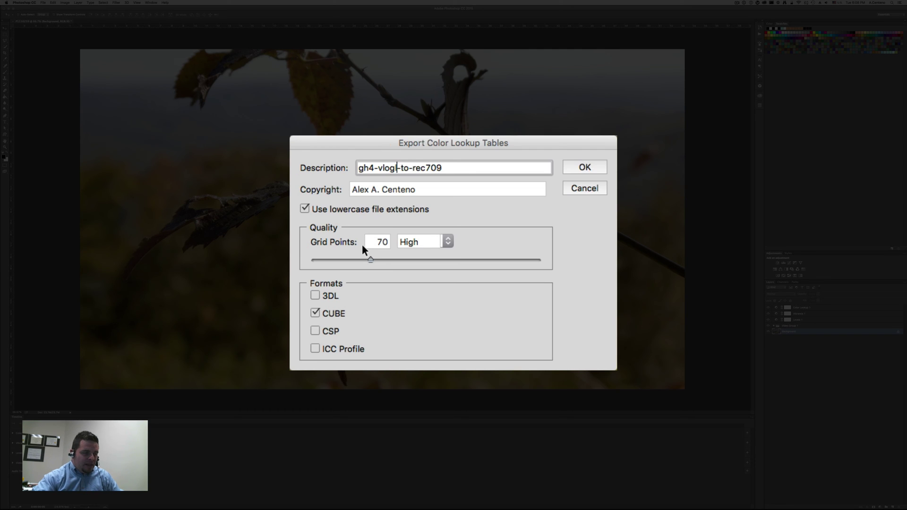
Try Medium quality and Grid Points values 65 and 60 in the export dialog.
{"action": "left_click", "coordinate": [444, 240]}
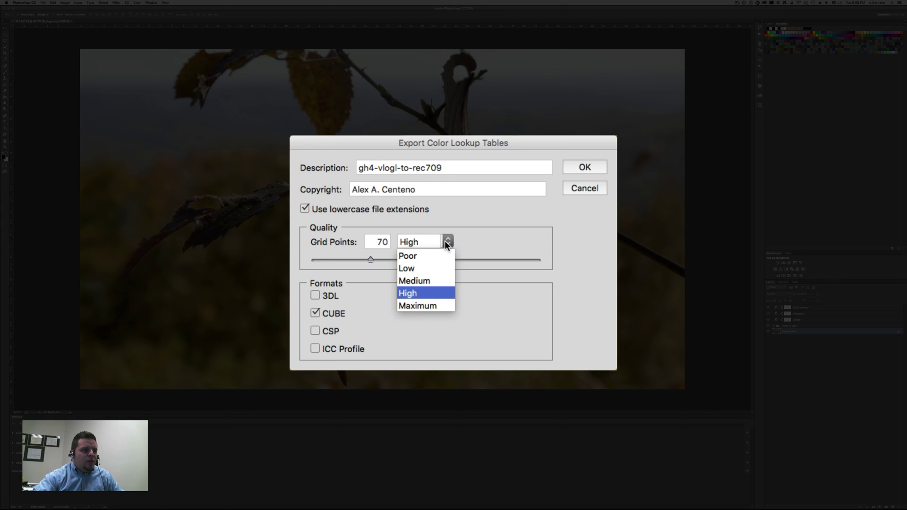
{"action": "left_click", "coordinate": [426, 279]}
{"action": "double_click", "coordinate": [380, 242]}
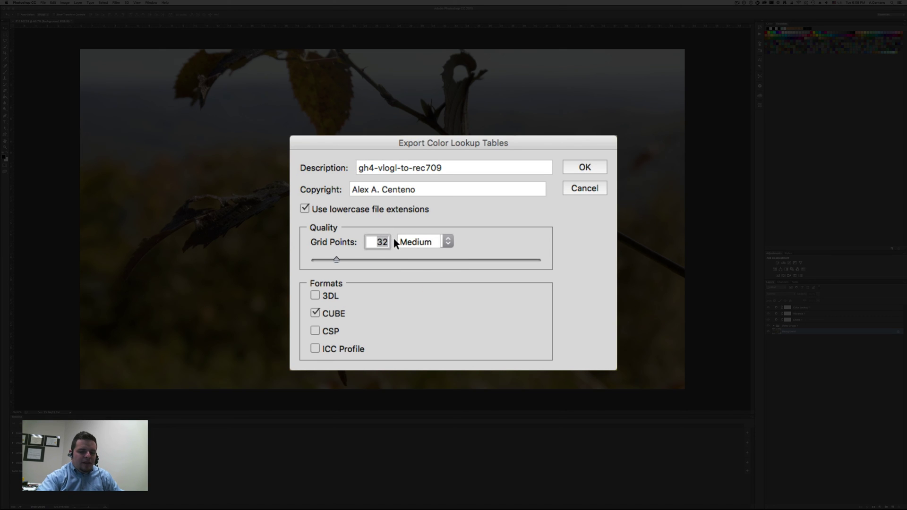
{"action": "type", "text": "65"}
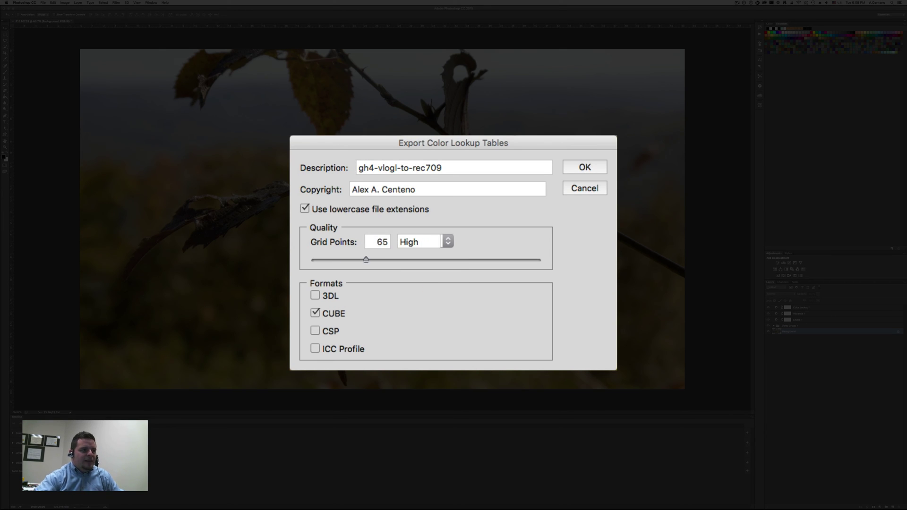
{"action": "double_click", "coordinate": [378, 242]}
{"action": "type", "text": "60"}
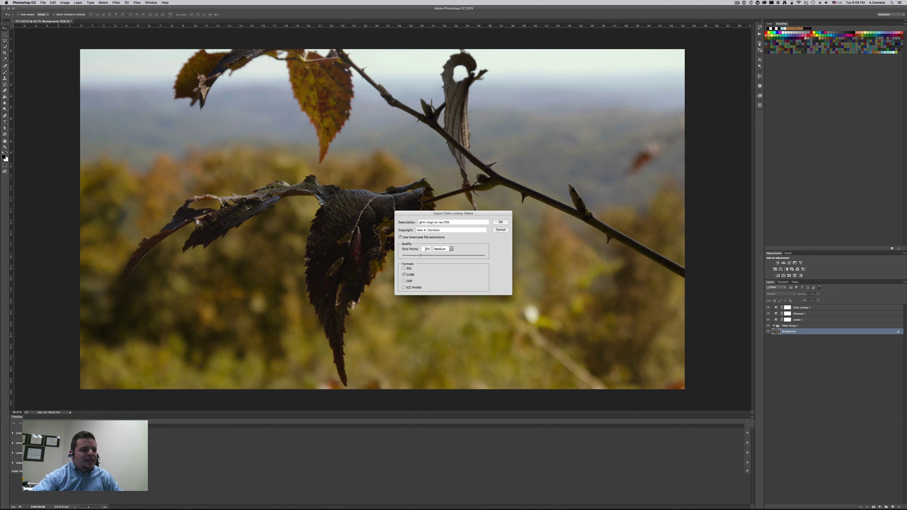
{"action": "double_click", "coordinate": [426, 249]}
{"action": "key", "text": "Tab"}
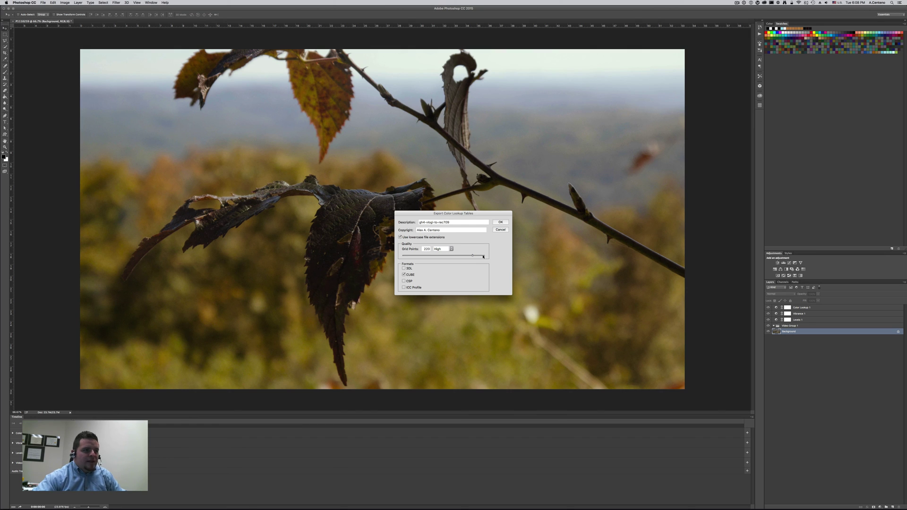
{"action": "double_click", "coordinate": [426, 249]}
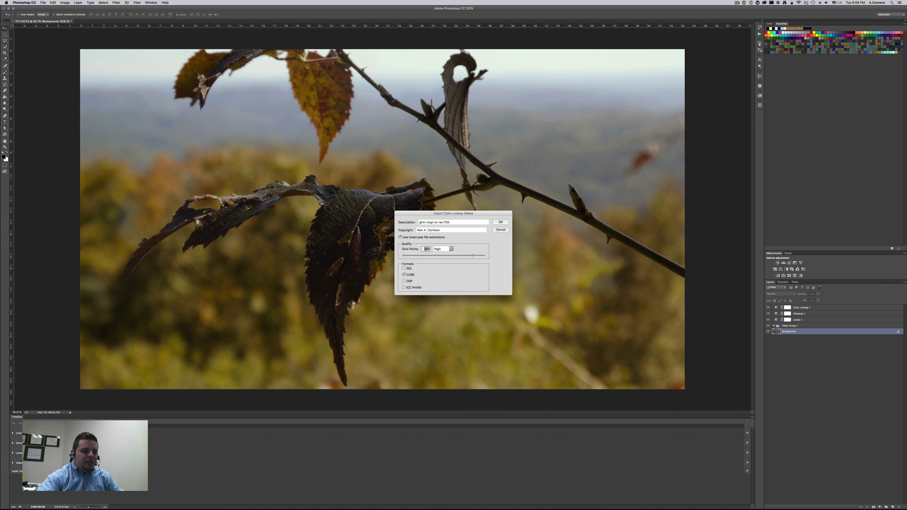
Set Grid Points to 60 and confirm the CUBE lookup table export settings.
{"action": "type", "text": "60"}
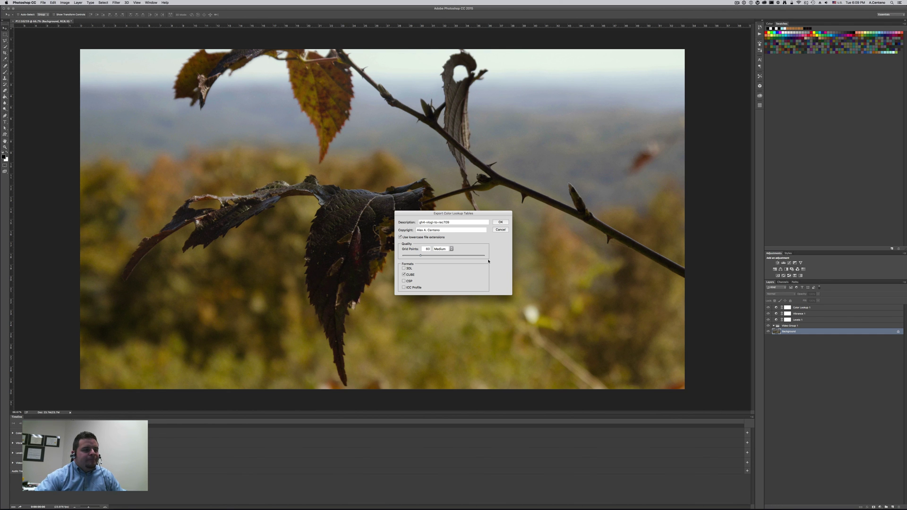
{"action": "left_click", "coordinate": [495, 223]}
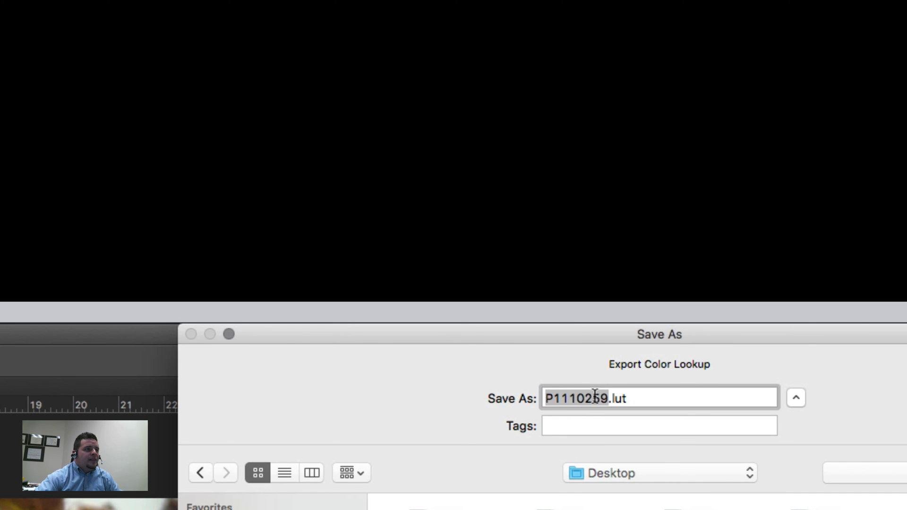
Save the LUT file as gh4-vlog-to-rec709 into the tutorial folder.
{"action": "double_click", "coordinate": [681, 509]}
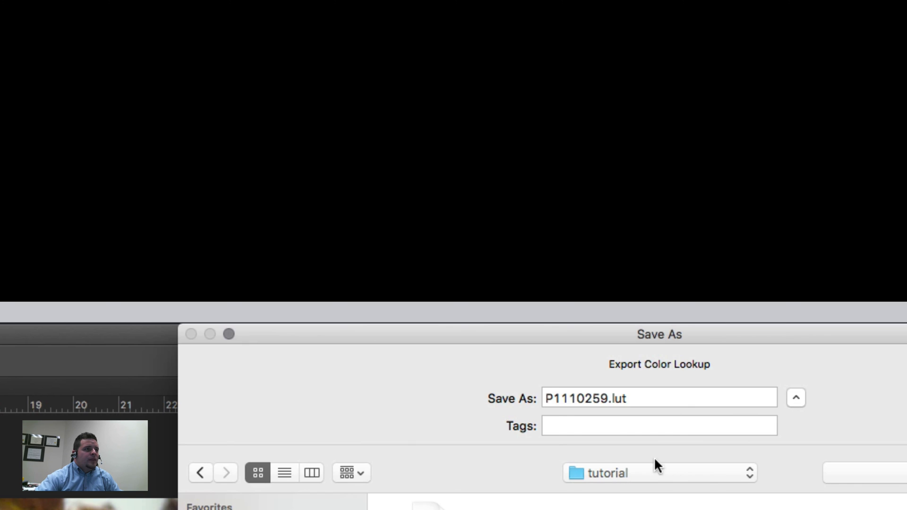
{"action": "double_click", "coordinate": [591, 399]}
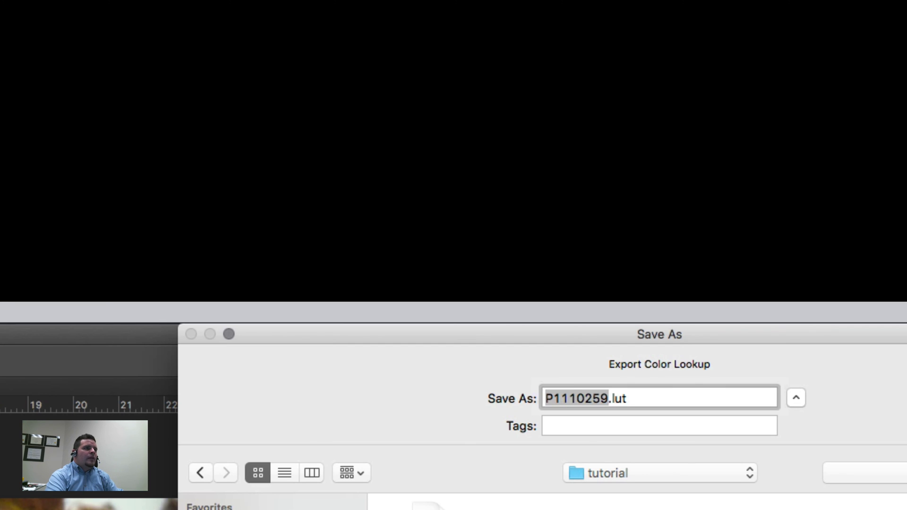
{"action": "type", "text": "gh4"}
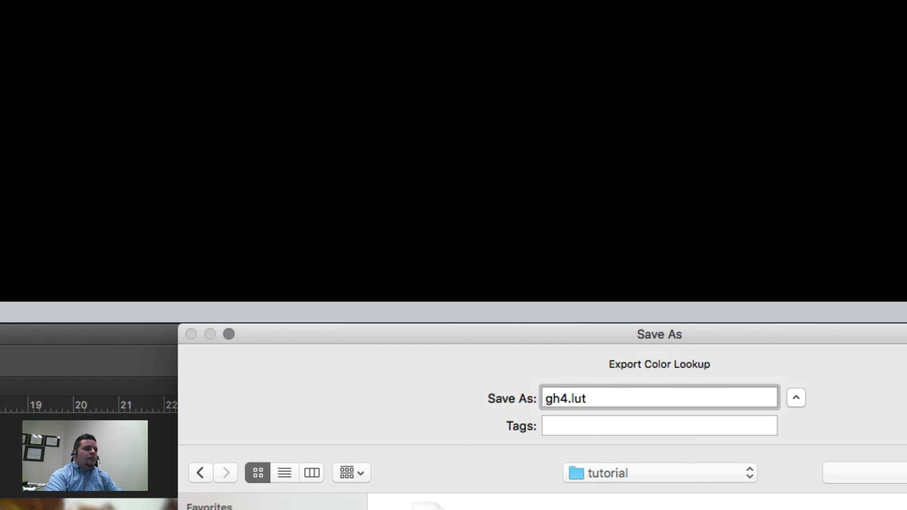
{"action": "type", "text": "-vlog-"}
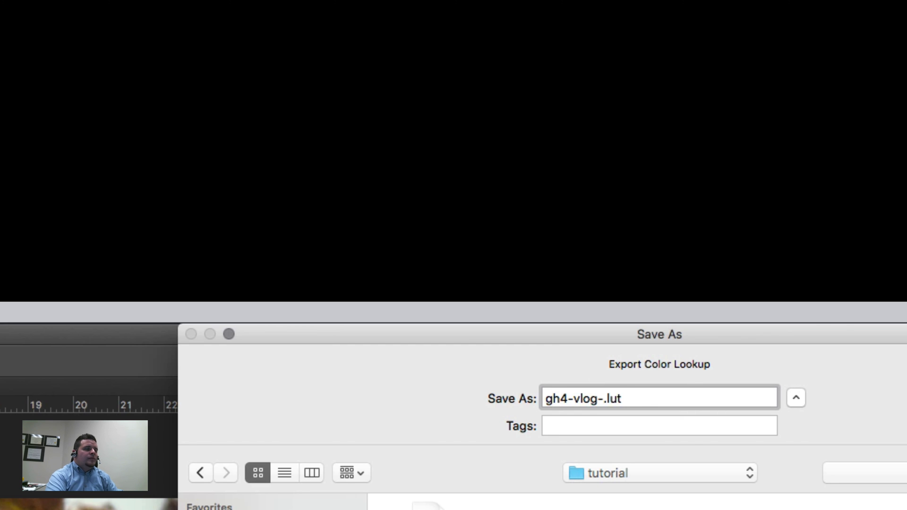
{"action": "type", "text": "to-re"}
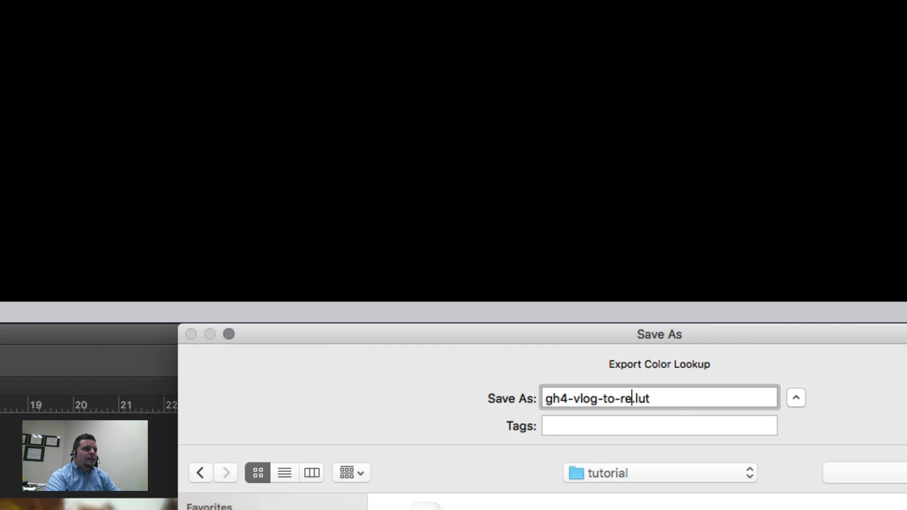
{"action": "type", "text": "c709"}
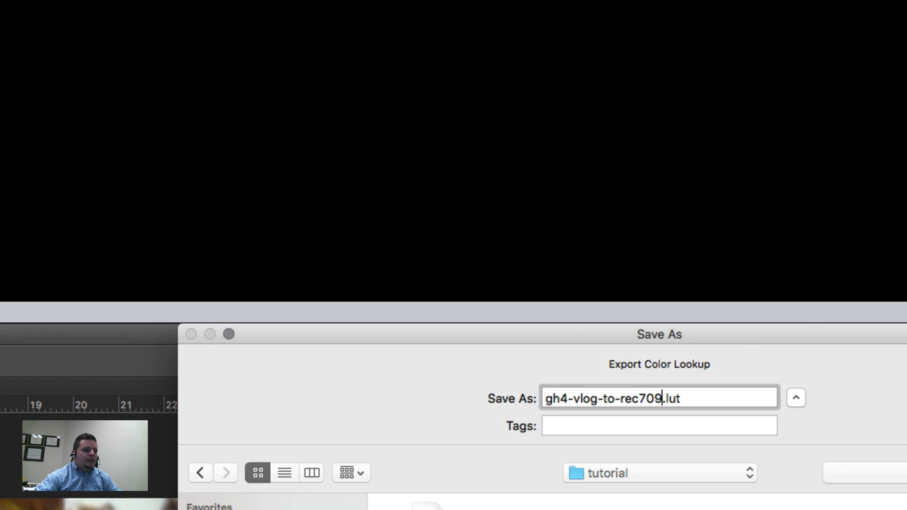
{"action": "key", "text": "Return"}
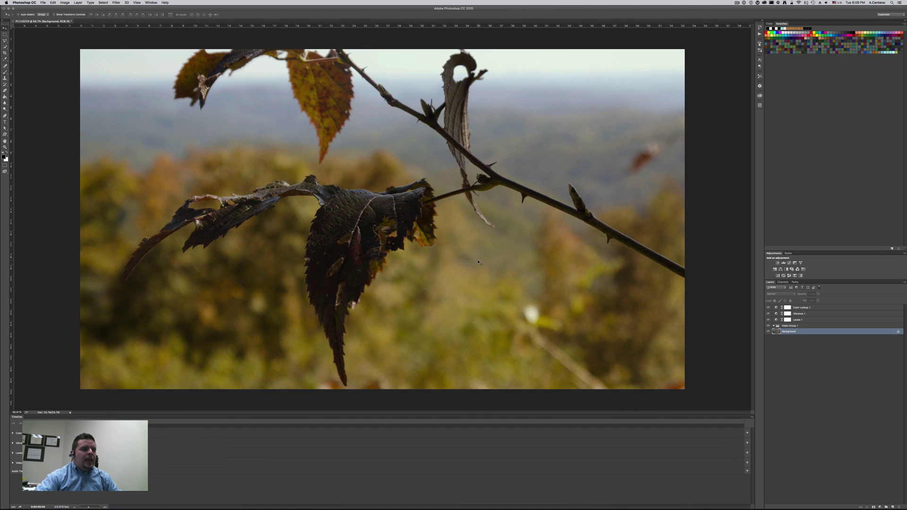
Delete the old Color Lookup 1, Vibrance 1 and Levels 1 layers.
{"action": "left_click", "coordinate": [807, 309]}
{"action": "left_click", "coordinate": [807, 321], "text": "shift"}
{"action": "left_click_drag", "start_coordinate": [806, 320], "coordinate": [899, 507]}
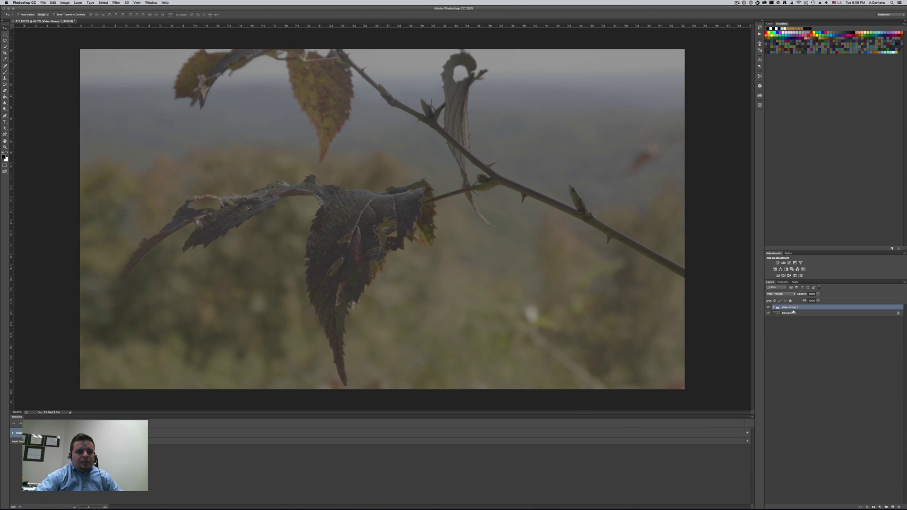
Add a Color Lookup adjustment layer loading the gh4-vlog-to-rec709.cube LUT.
{"action": "left_click", "coordinate": [880, 507]}
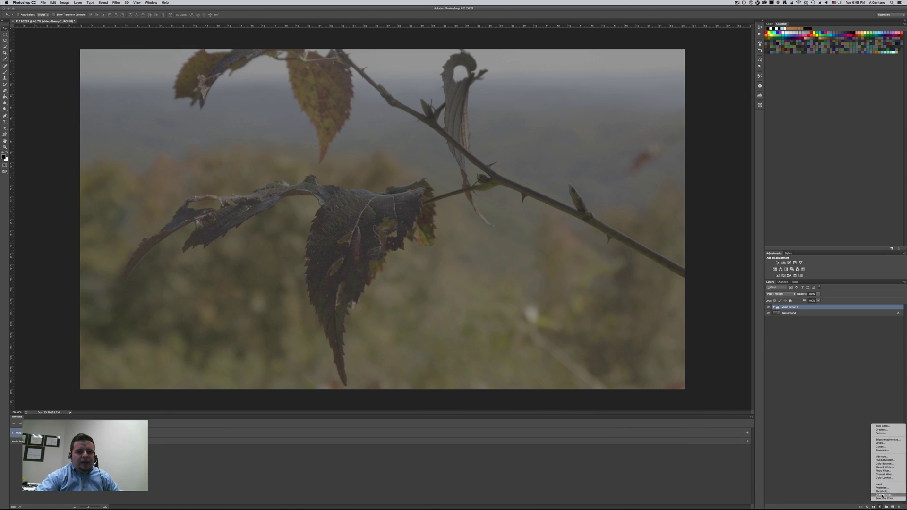
{"action": "left_click", "coordinate": [887, 479]}
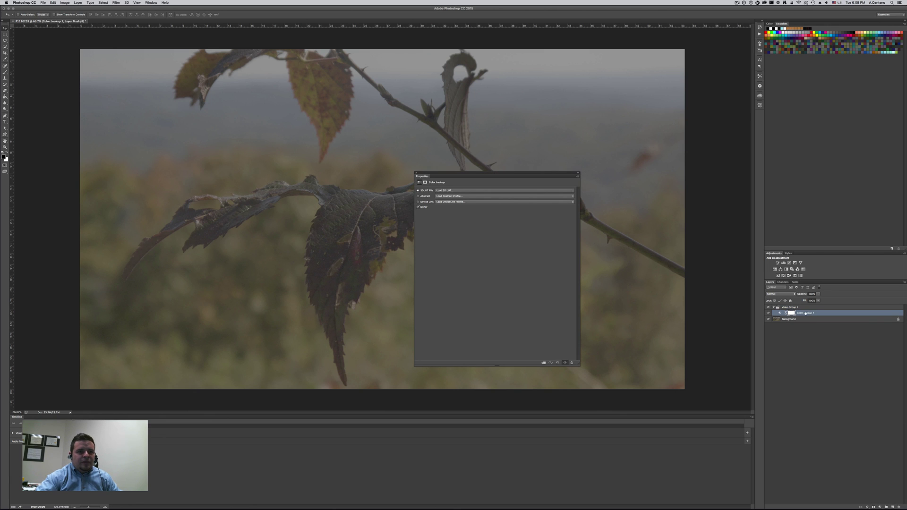
{"action": "left_click", "coordinate": [460, 191]}
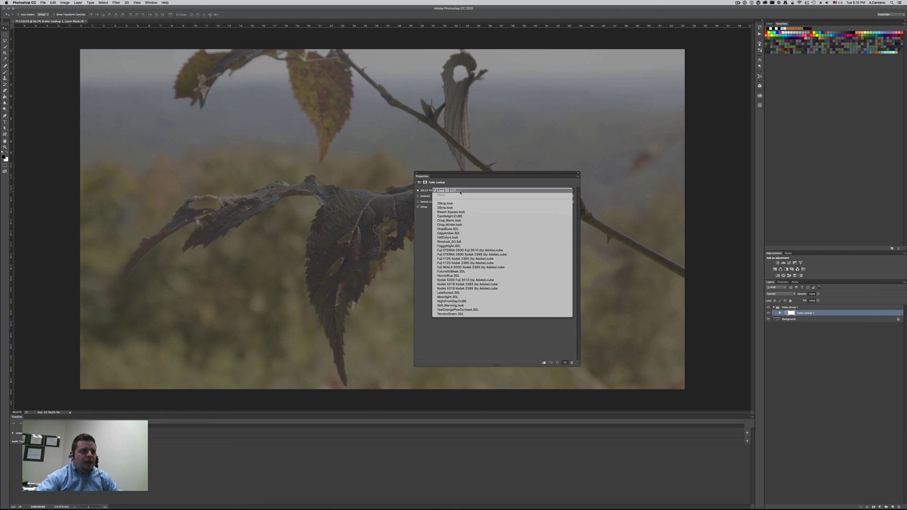
{"action": "left_click", "coordinate": [460, 191]}
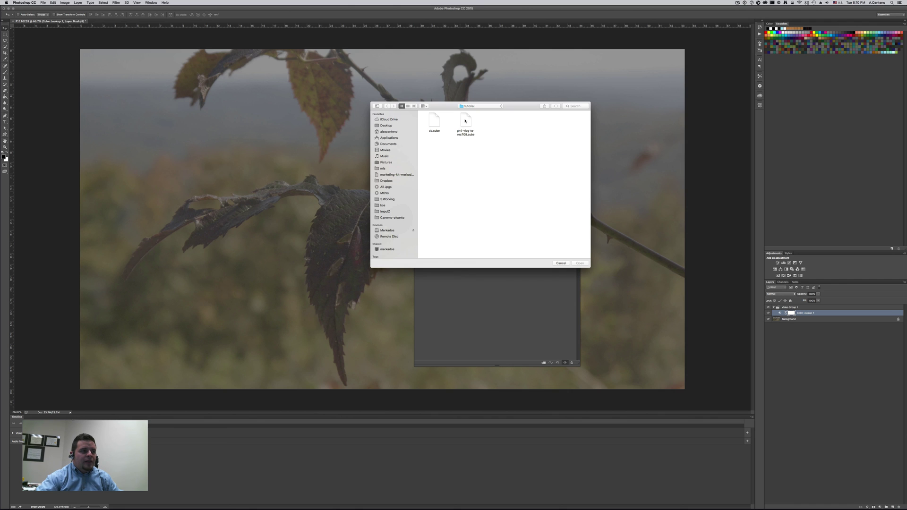
{"action": "left_click", "coordinate": [465, 121]}
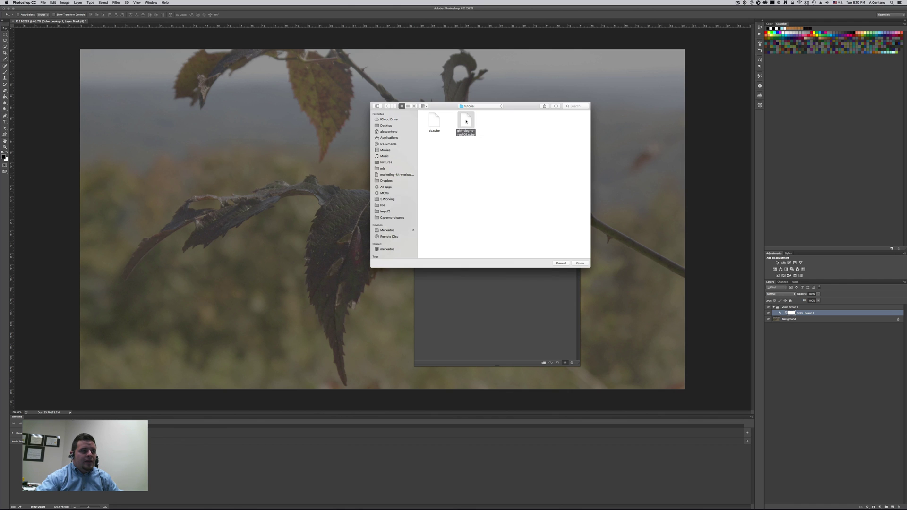
{"action": "left_click", "coordinate": [581, 263]}
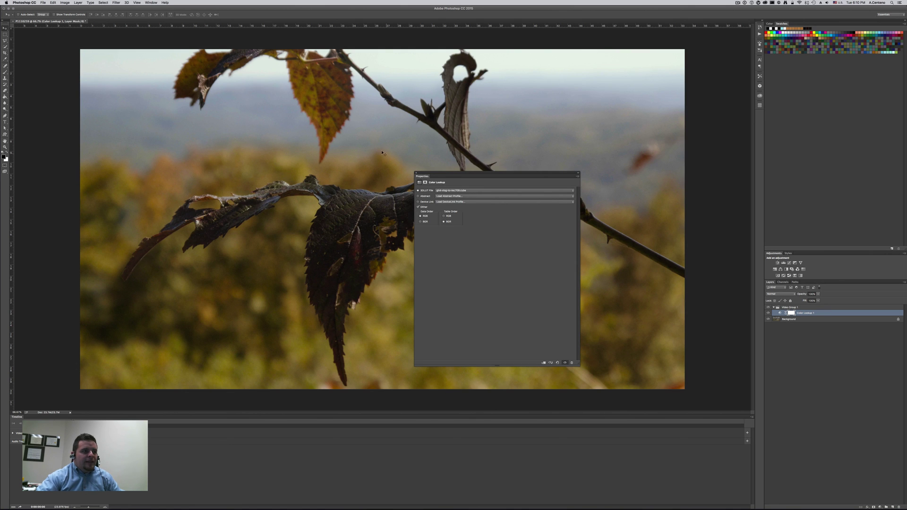
Move the Color Lookup 1 layer above Video Group 1 in the stack.
{"action": "left_click", "coordinate": [416, 174]}
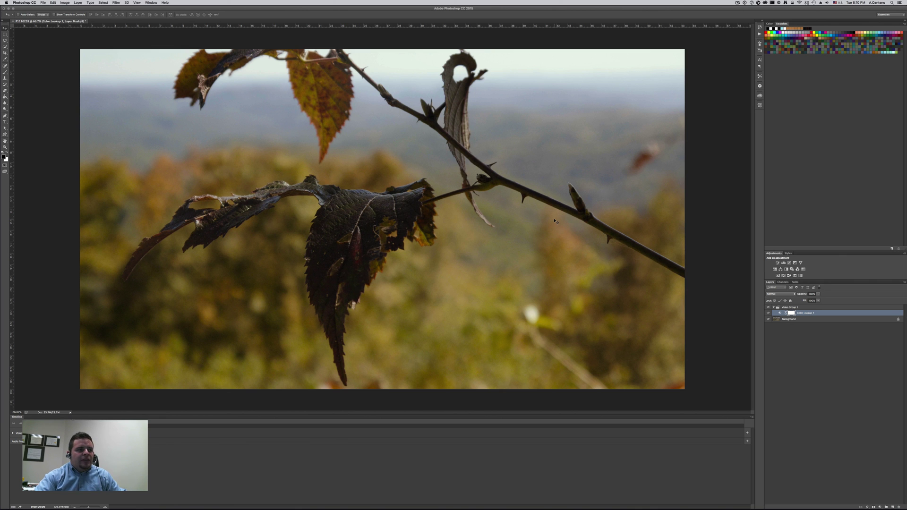
{"action": "left_click", "coordinate": [769, 313]}
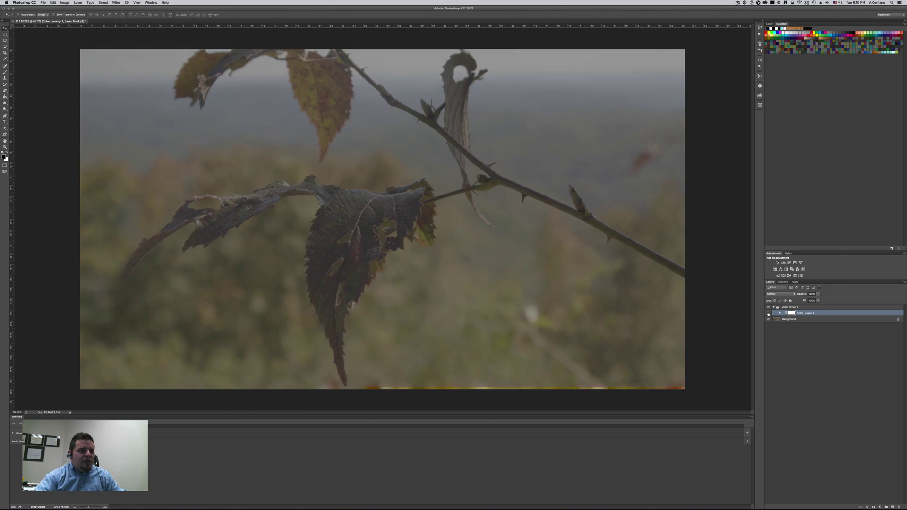
{"action": "left_click", "coordinate": [768, 313]}
{"action": "left_click_drag", "start_coordinate": [819, 314], "coordinate": [773, 310]}
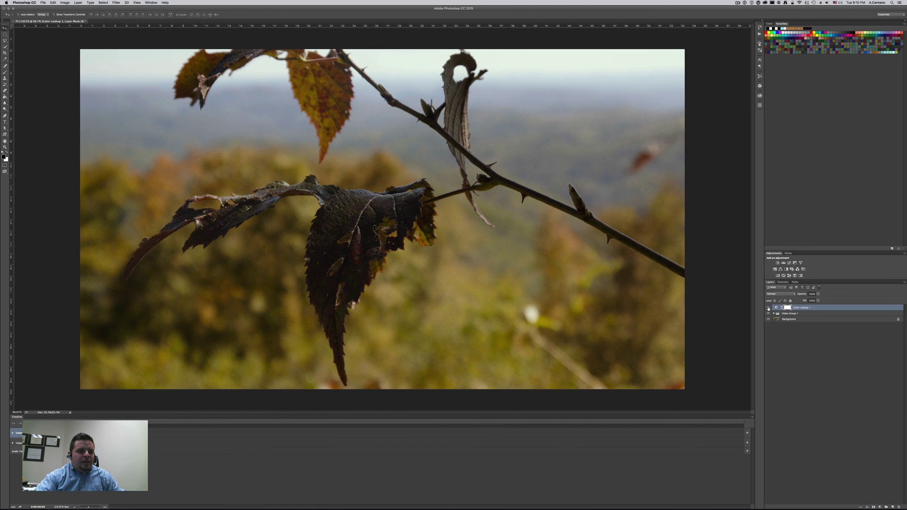
Toggle Color Lookup 1's visibility to compare graded and ungraded footage.
{"action": "left_click", "coordinate": [768, 308]}
{"action": "left_click", "coordinate": [768, 308]}
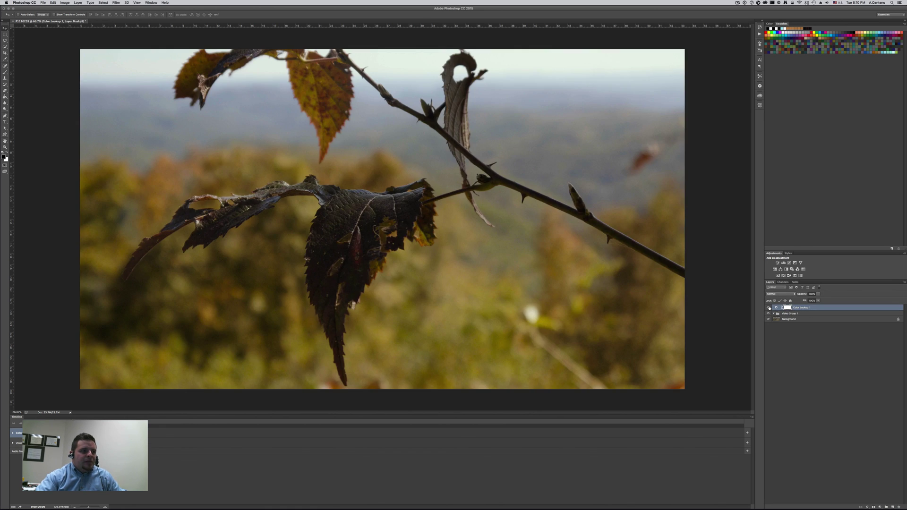
{"action": "left_click", "coordinate": [769, 307]}
{"action": "left_click", "coordinate": [768, 307]}
{"action": "left_click", "coordinate": [768, 307]}
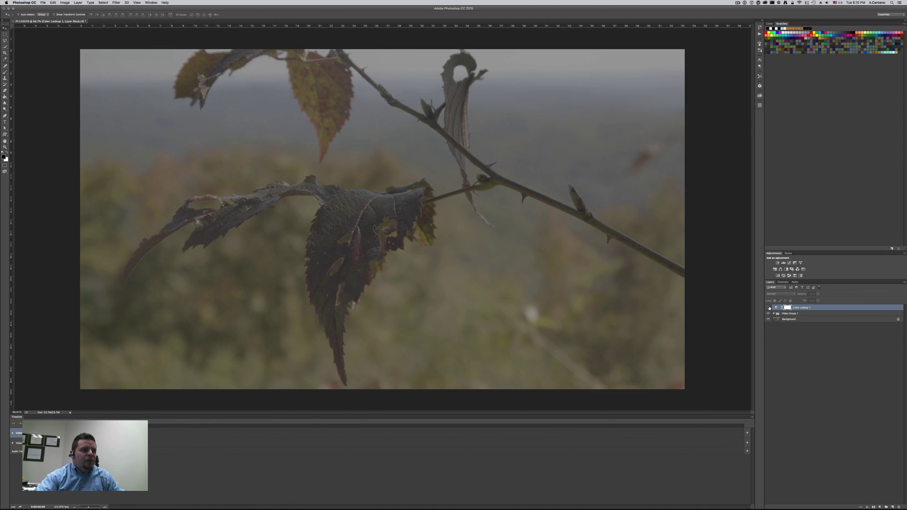
{"action": "left_click", "coordinate": [768, 307]}
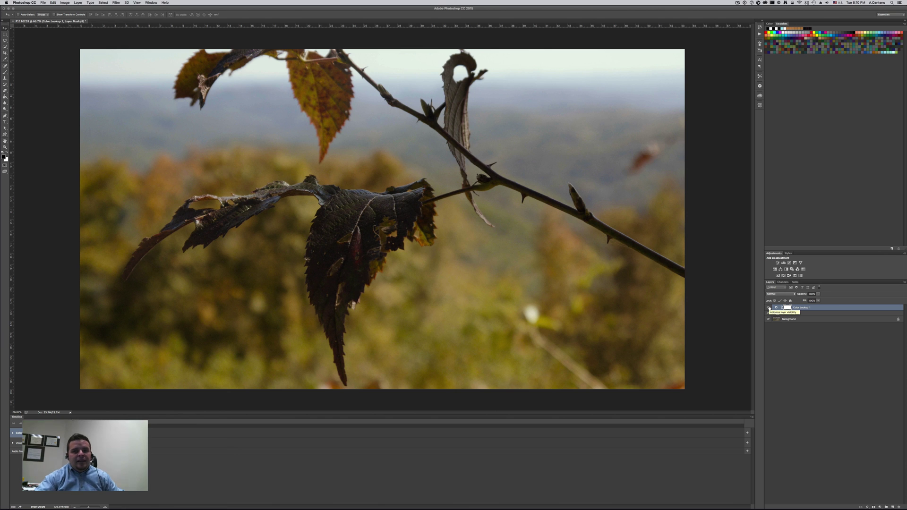